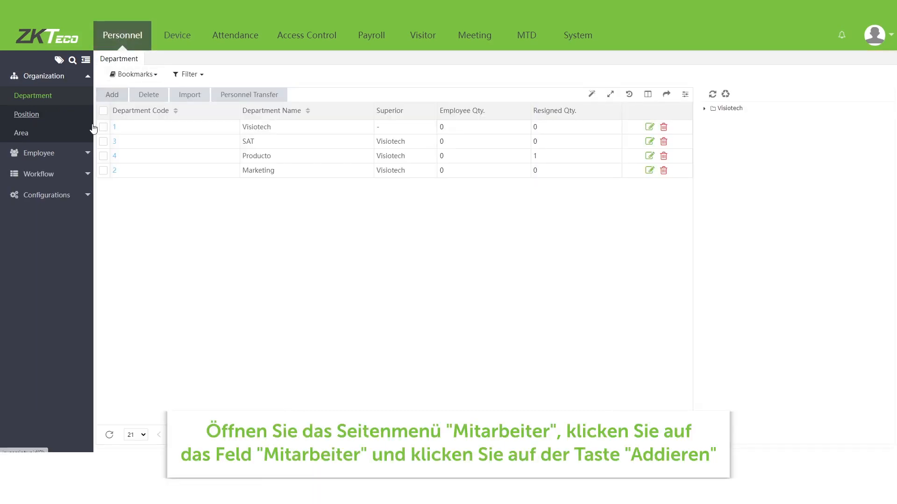
Step: Expand the employee management options in the Personnel module
left_click(77, 153)
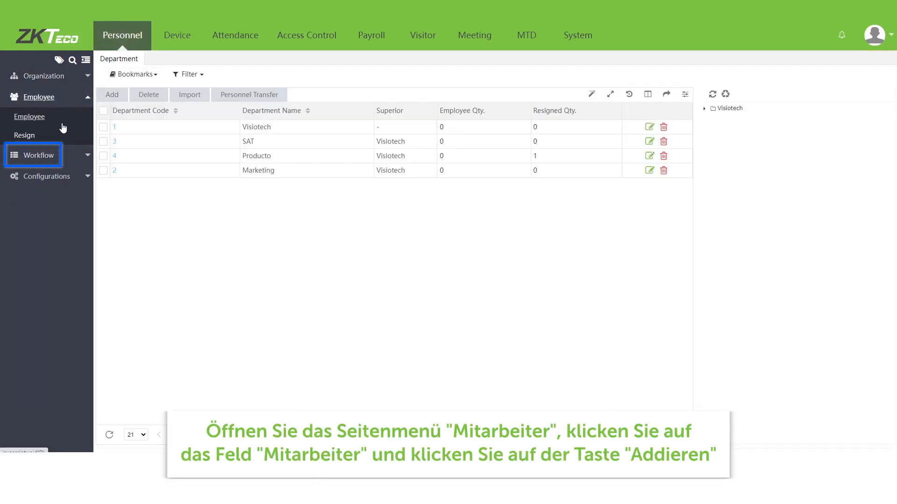
Step: Start a new employee record and replace the suggested employee ID with 1
left_click(61, 123)
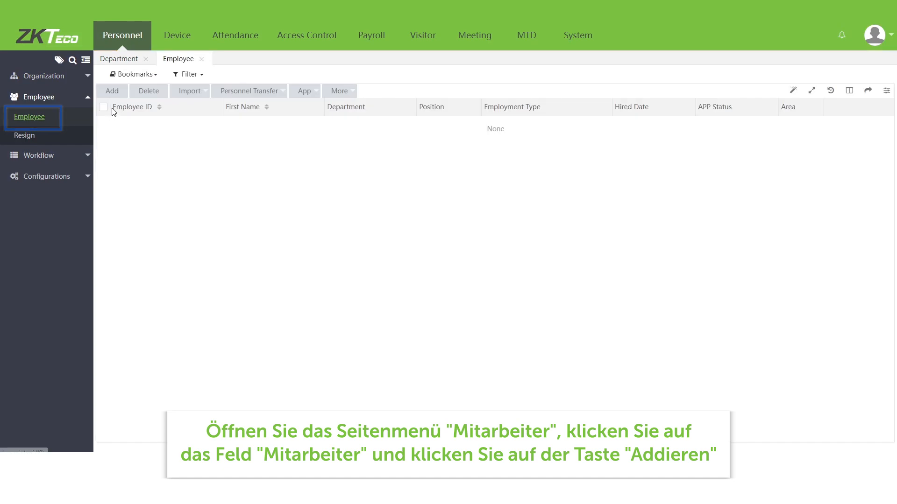
left_click(114, 92)
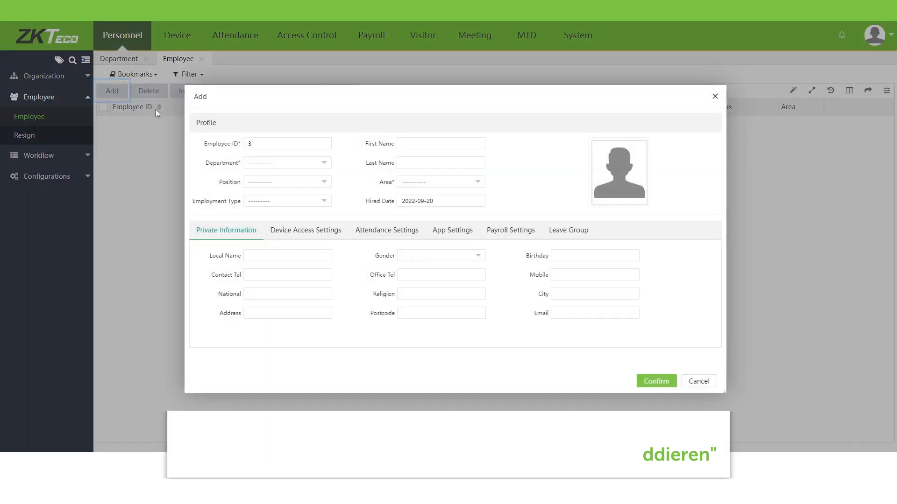
left_click_drag(266, 142, 245, 146)
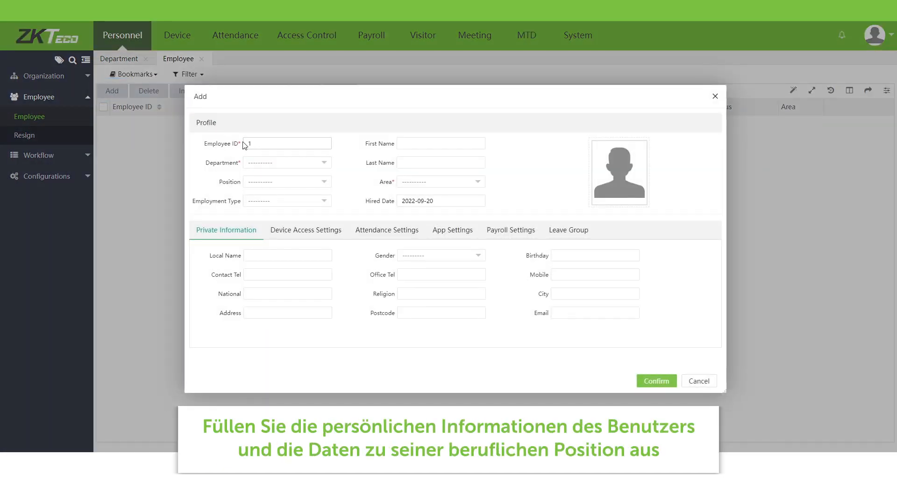
Step: Assign department Producto, position Product Manager and employment type Official
left_click(277, 164)
left_click(249, 189)
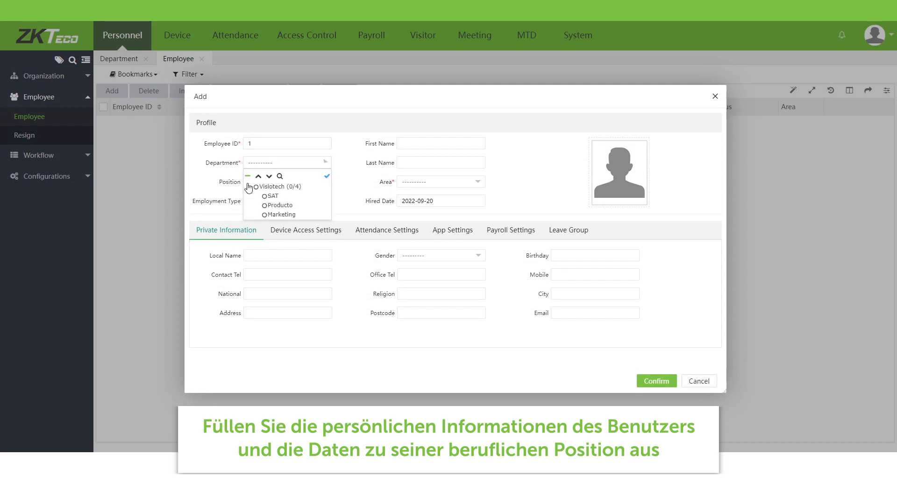
left_click(264, 208)
left_click(267, 189)
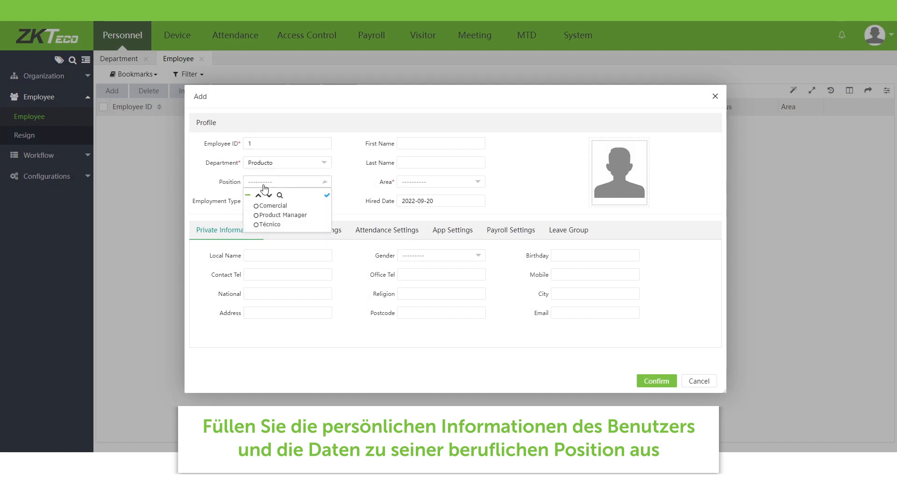
left_click(264, 211)
left_click(271, 204)
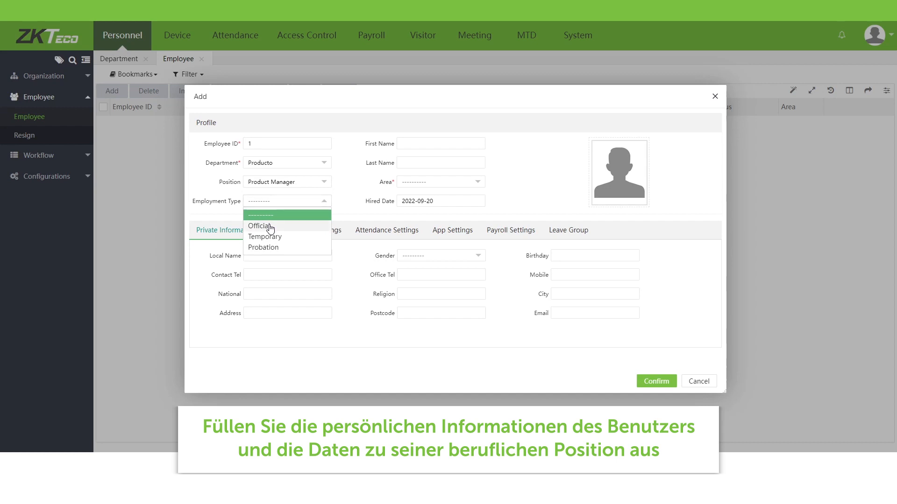
left_click(267, 227)
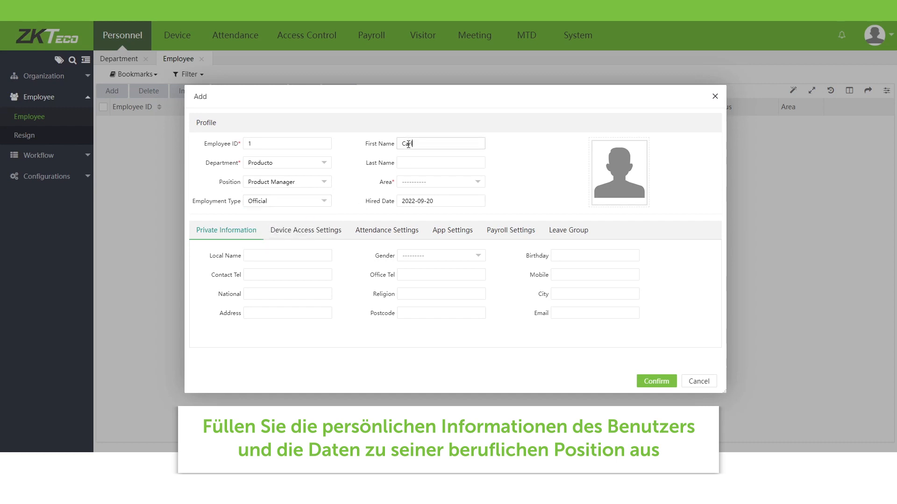
Step: Enter the employee's last name and set the area to Producto
left_click(399, 166)
left_click(427, 179)
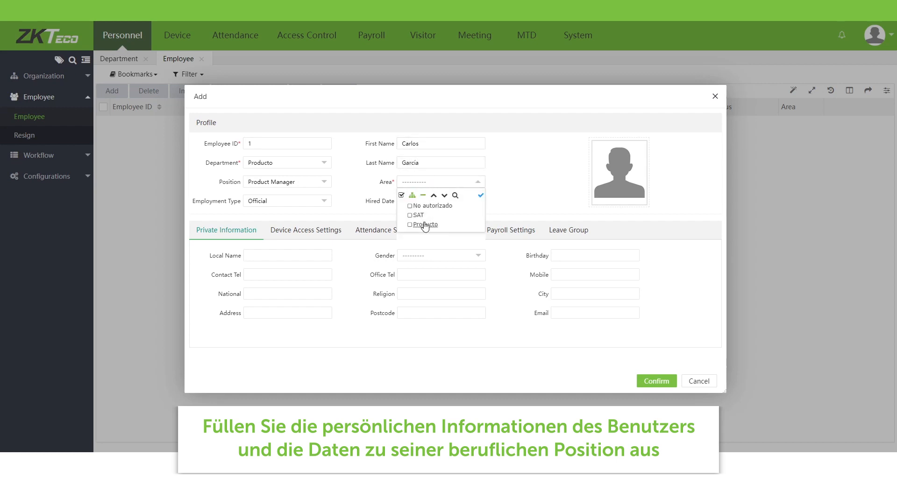
left_click(424, 224)
left_click(556, 201)
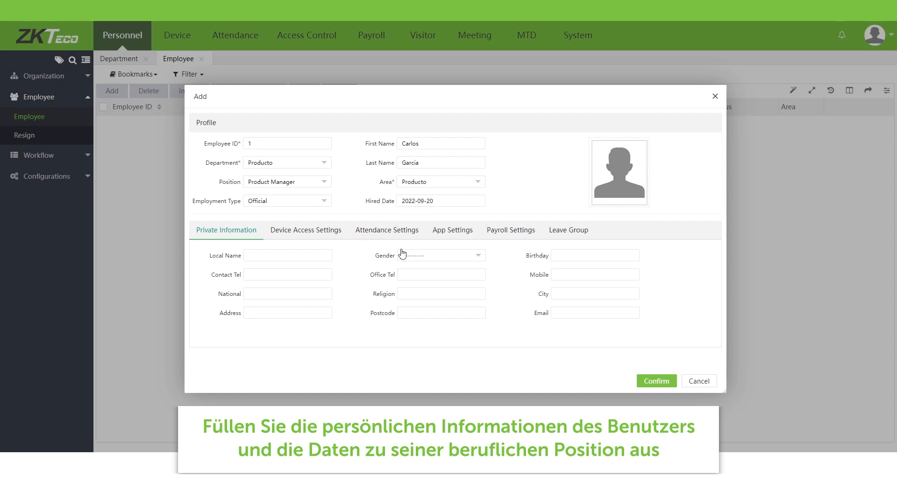
left_click(417, 255)
Step: Set gender Male, verify mode Any, device privilege Employee, and enter the employee's PIN
left_click(419, 281)
left_click(330, 238)
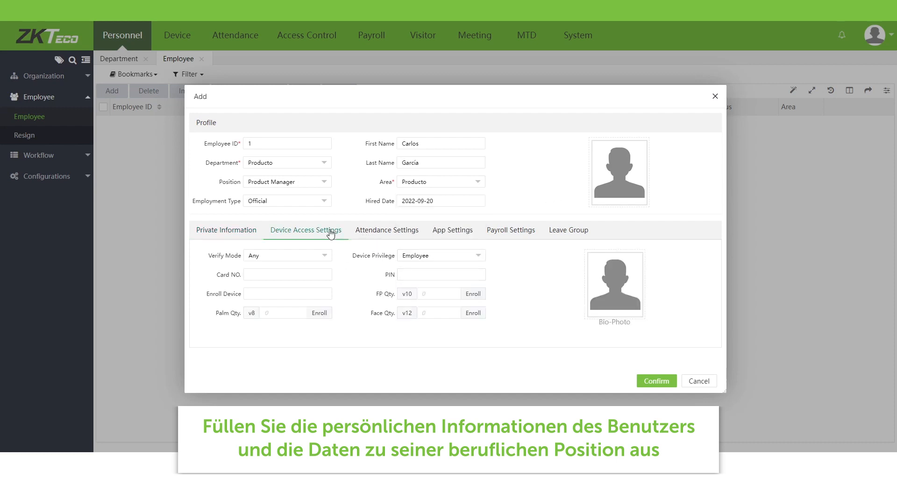
left_click(325, 256)
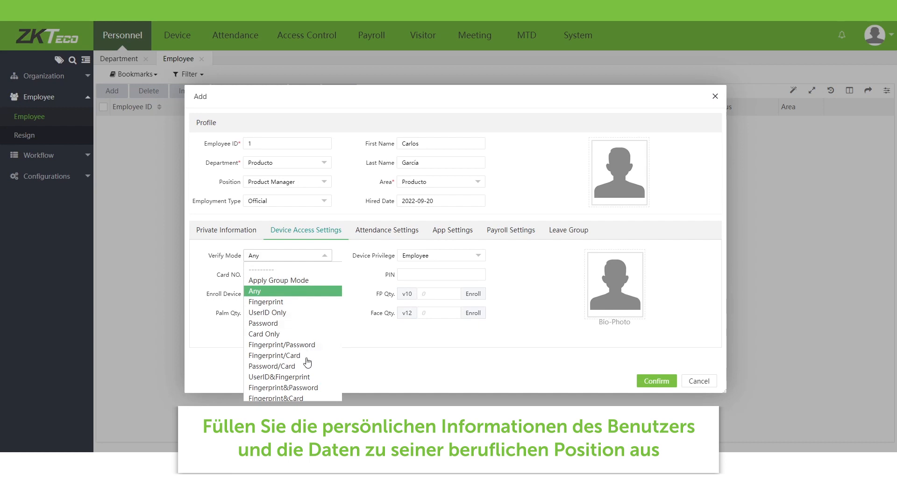
left_click(297, 290)
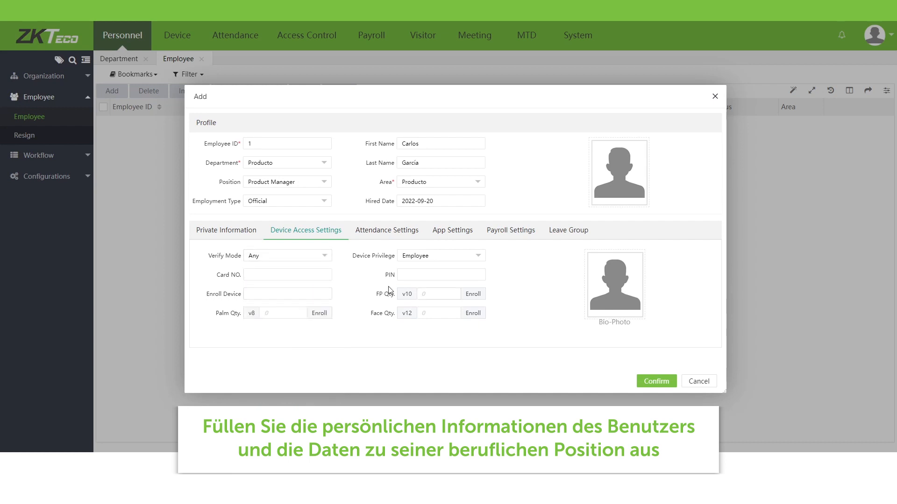
left_click(408, 259)
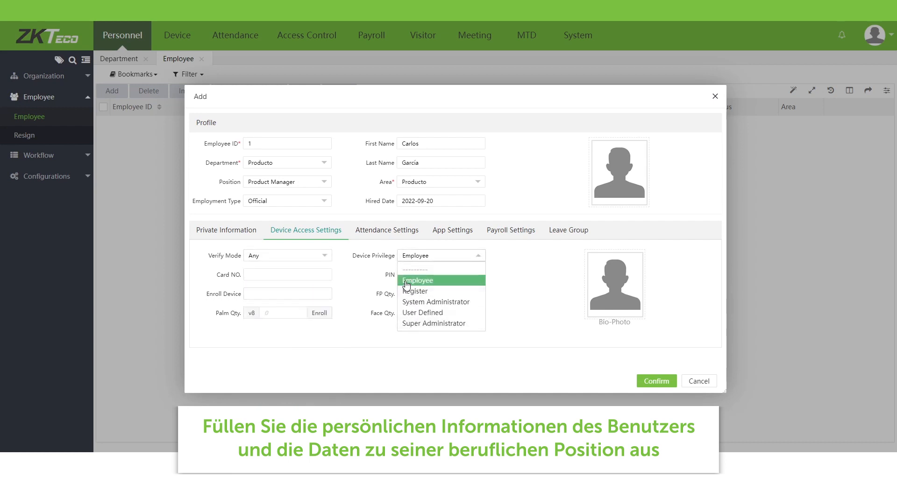
left_click(406, 284)
left_click(409, 275)
type("12345")
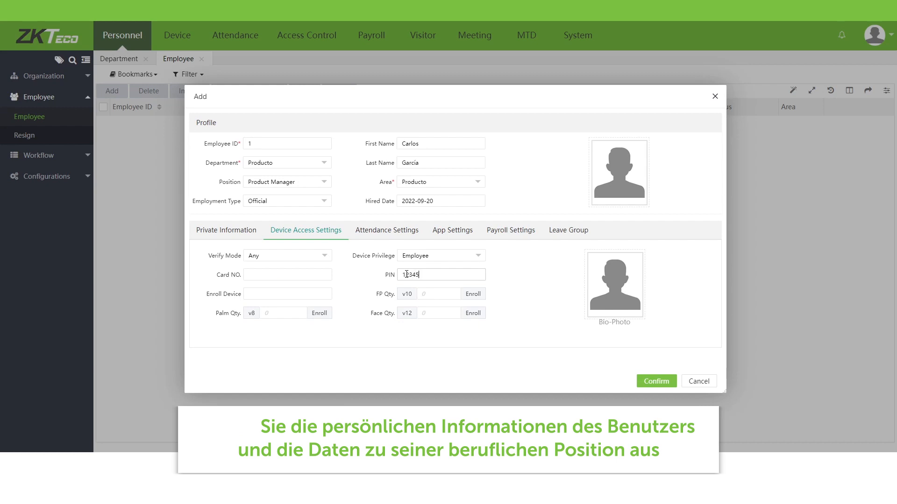
type("6")
left_click(372, 234)
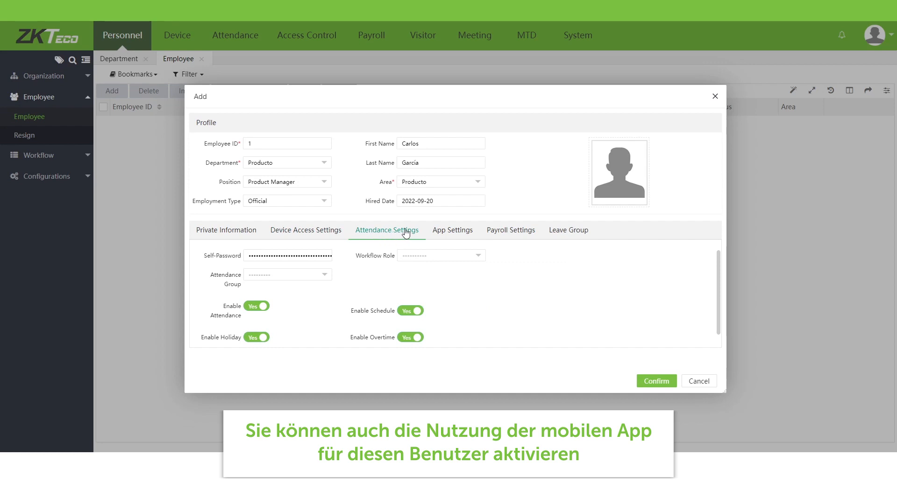
Step: Enable the mobile app for the employee, keeping the app role Employee
left_click(455, 231)
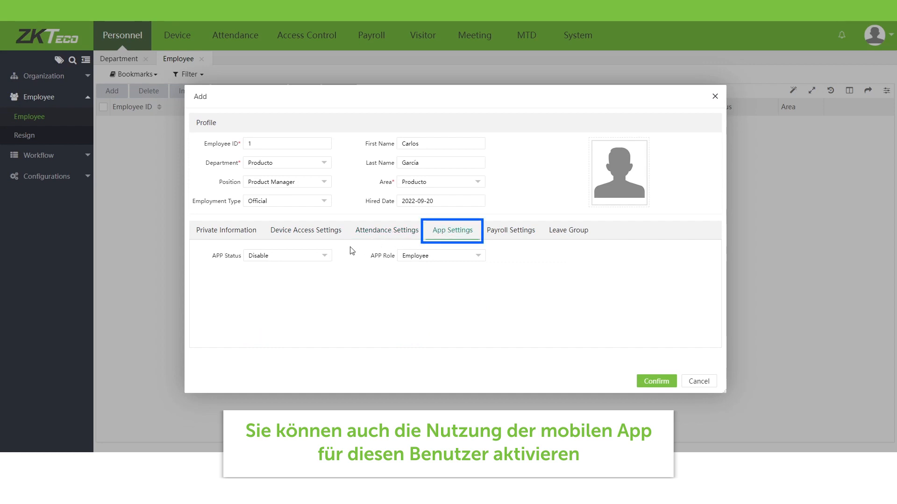
left_click(324, 257)
left_click(303, 281)
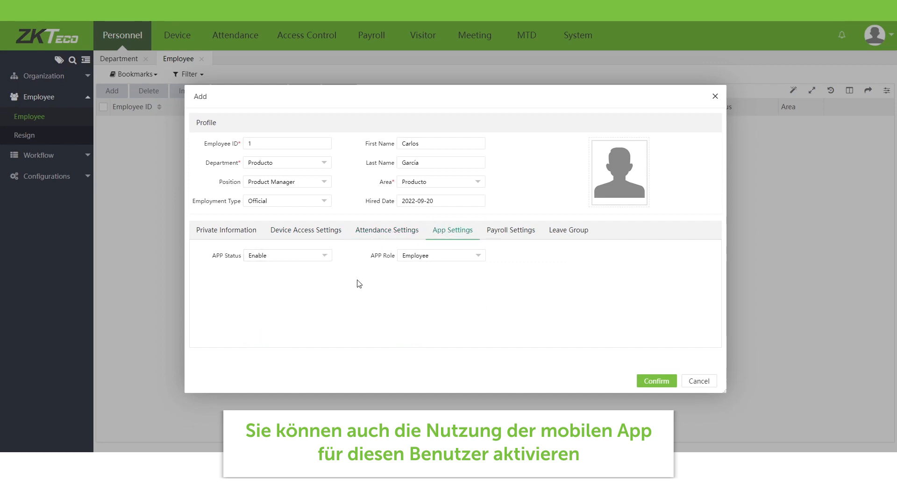
left_click(473, 261)
left_click(458, 280)
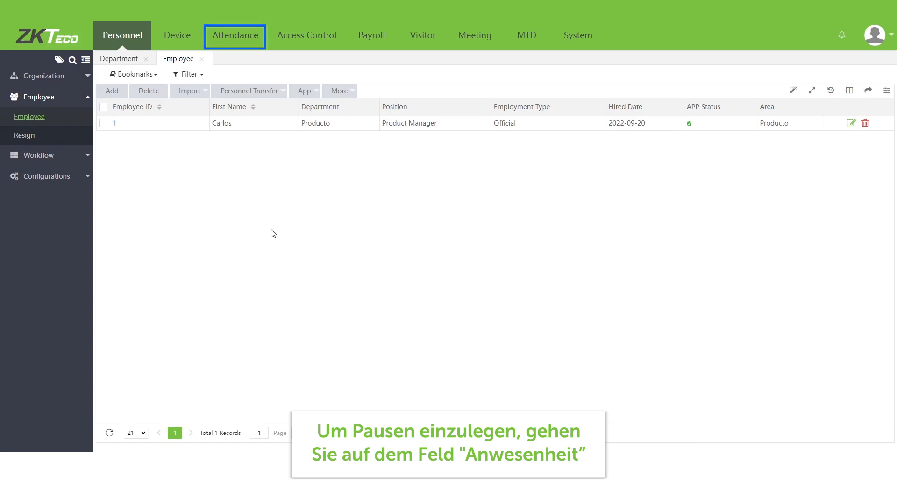
Step: Open the Break Time list in the Attendance module and start a new break
left_click(239, 45)
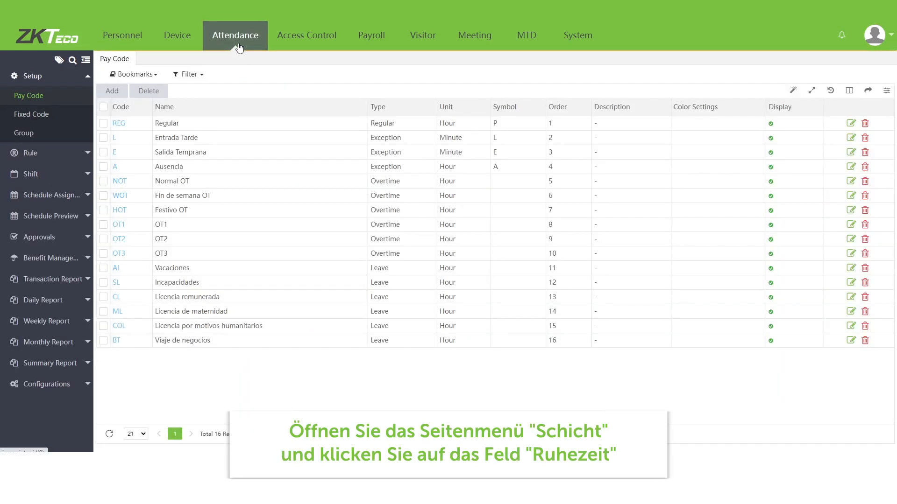
left_click(84, 172)
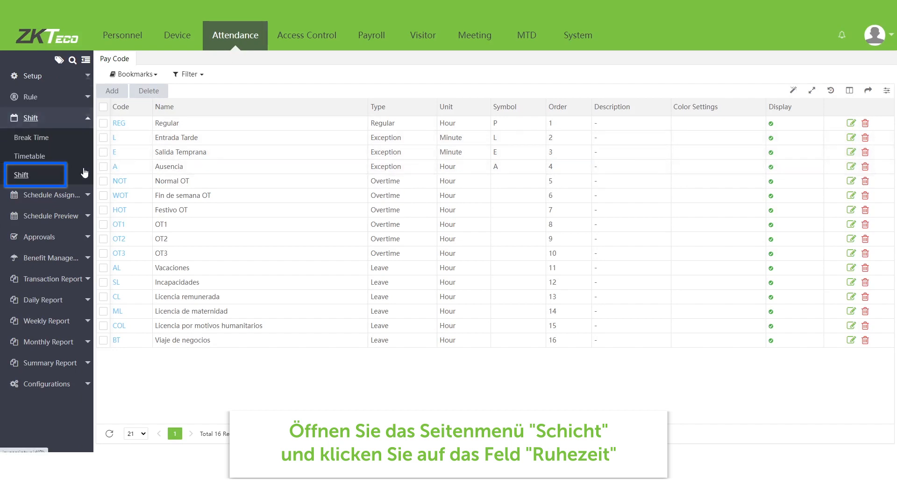
left_click(62, 144)
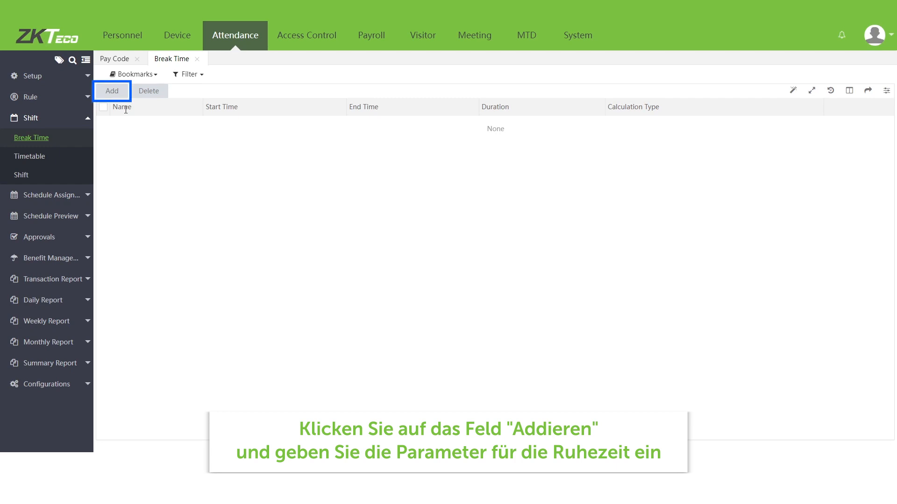
left_click(112, 91)
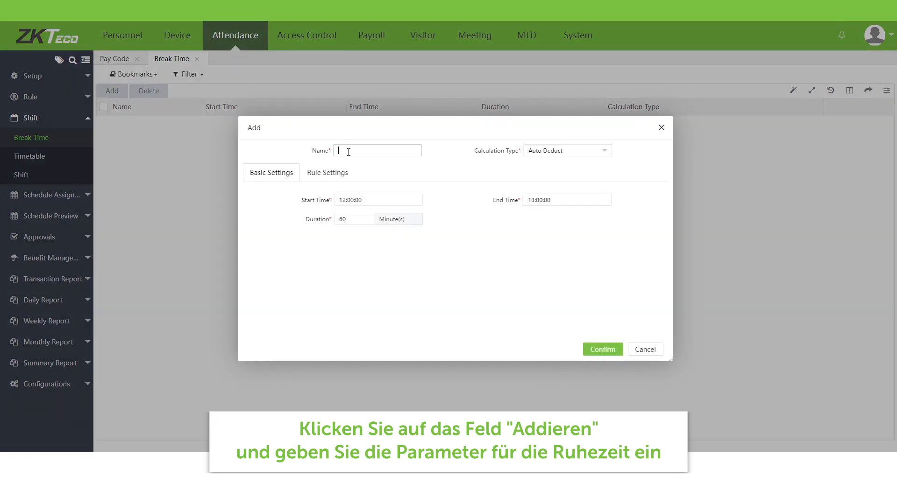
Step: Save the Lunch break as Auto Deduct, running 13:00:00 to 14:00:00
left_click(574, 154)
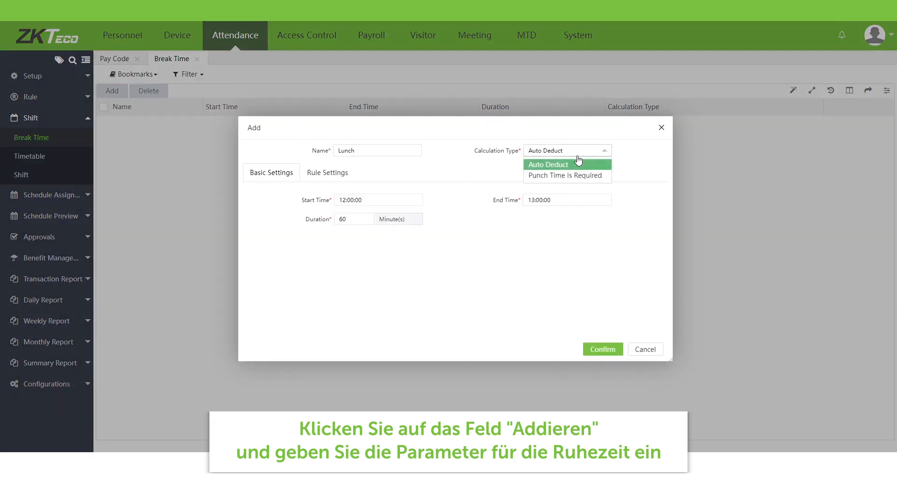
left_click(576, 164)
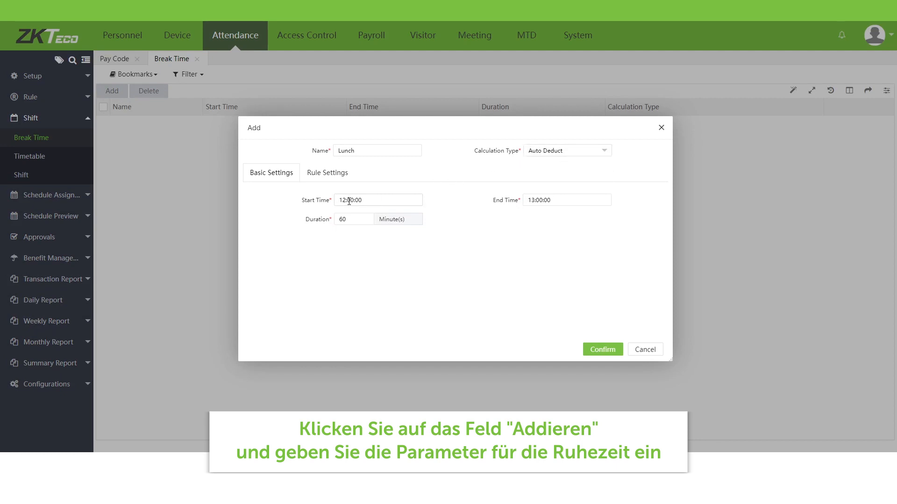
left_click_drag(344, 200, 344, 200)
type("3")
left_click_drag(535, 200, 531, 200)
type("4")
left_click(465, 237)
left_click(331, 175)
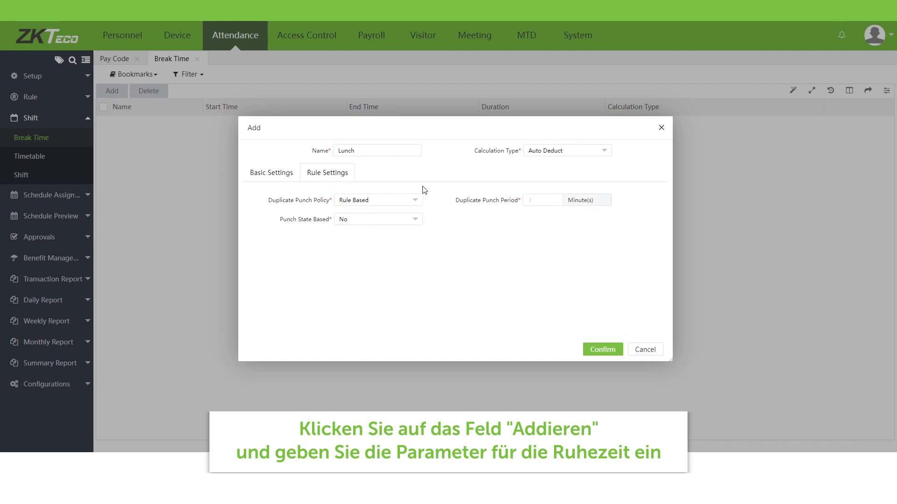
left_click(604, 350)
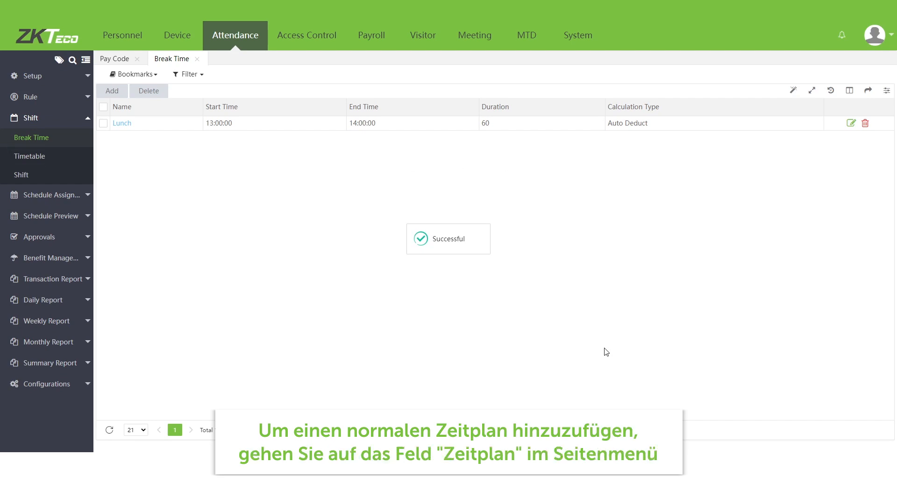
Step: Create a normal timetable with check-in 09:00 (08:30–09:30) and check-out 18:30 (18:00–19:00)
left_click(66, 156)
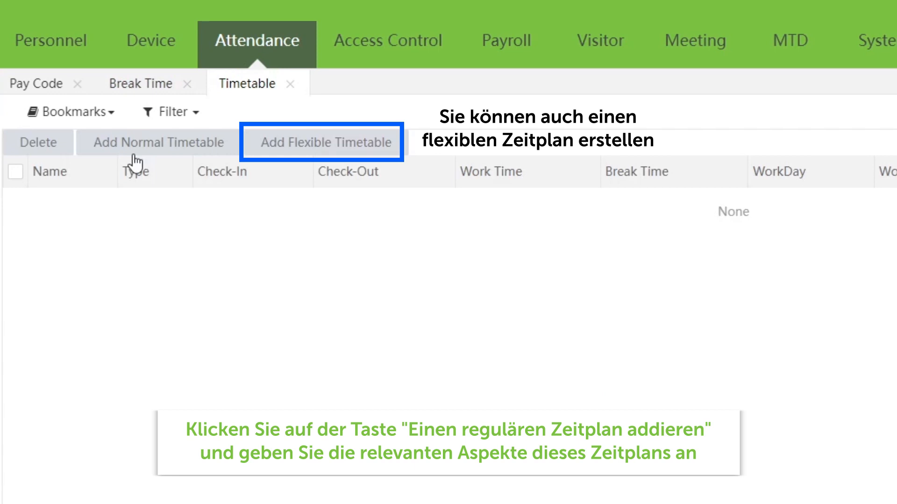
left_click(186, 92)
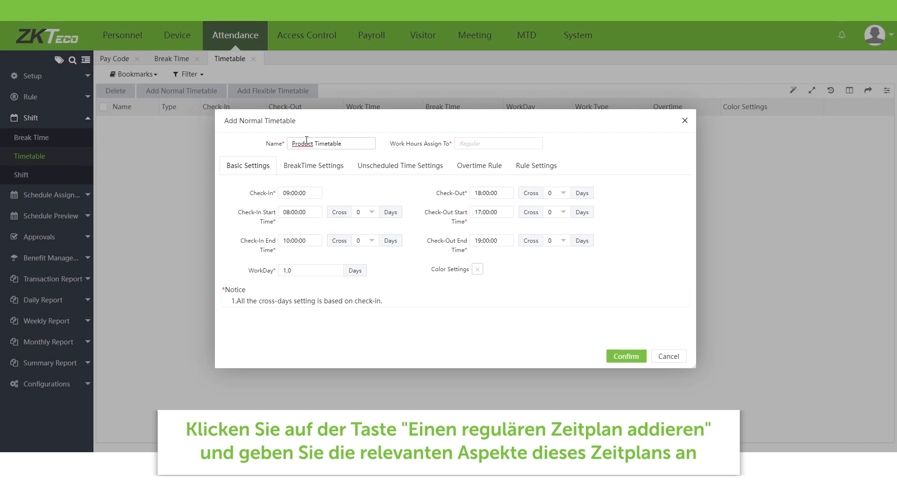
left_click(483, 192)
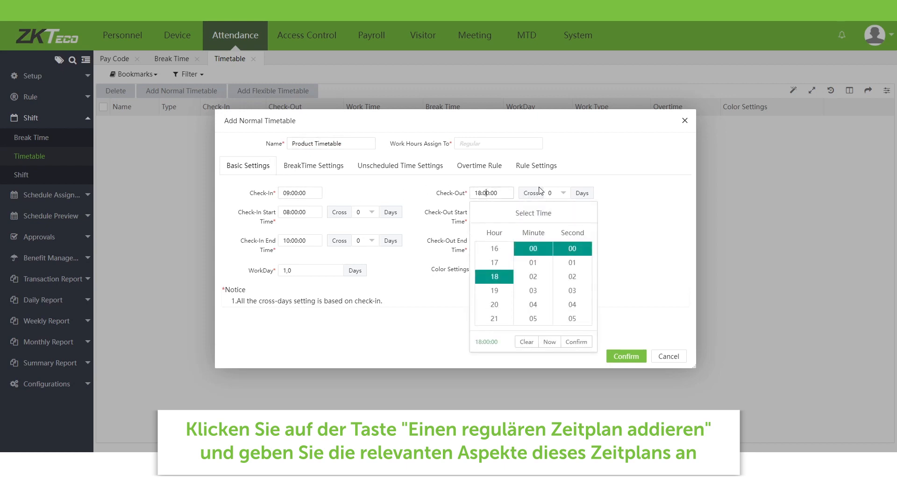
left_click(291, 211)
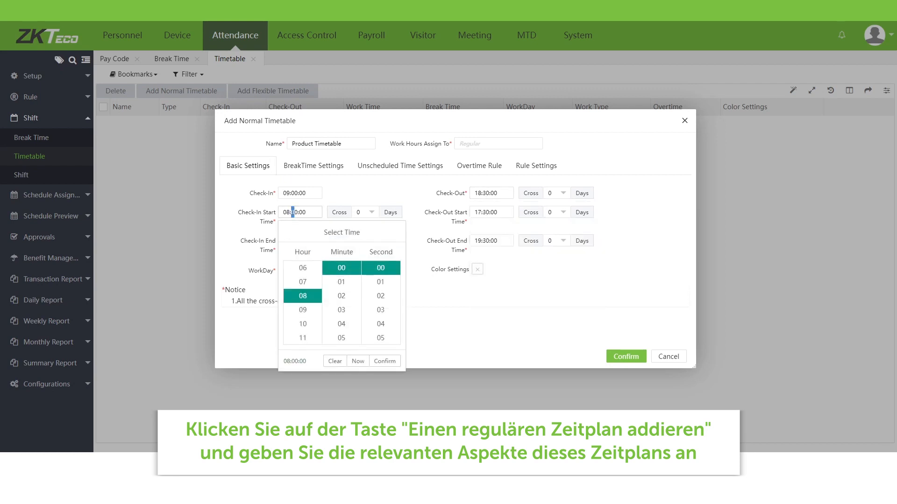
left_click(243, 231)
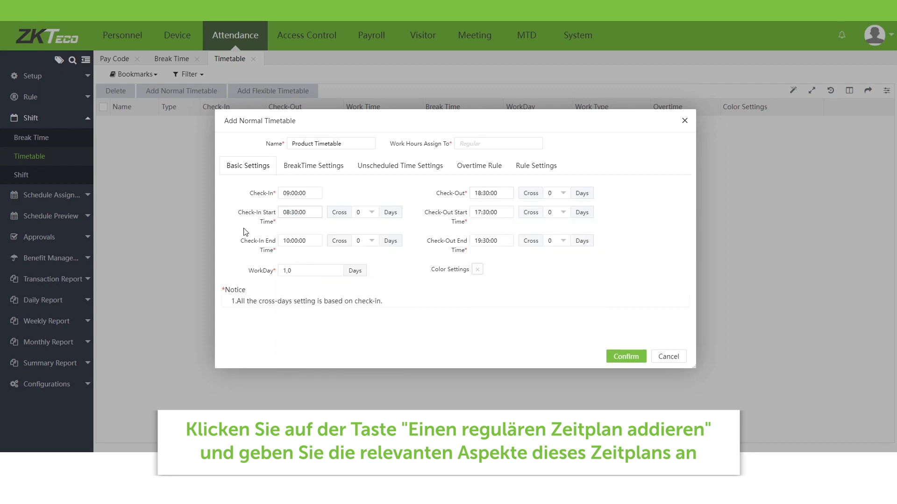
left_click(288, 241)
type("9:3")
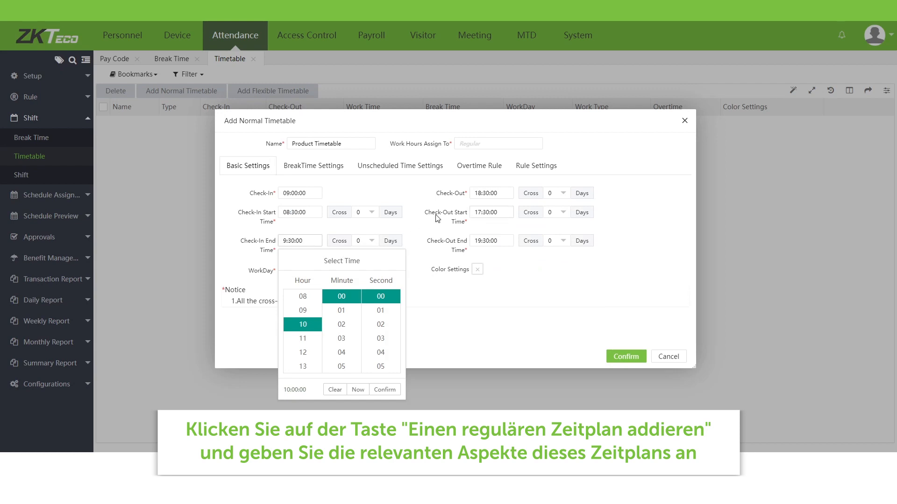
left_click(482, 213)
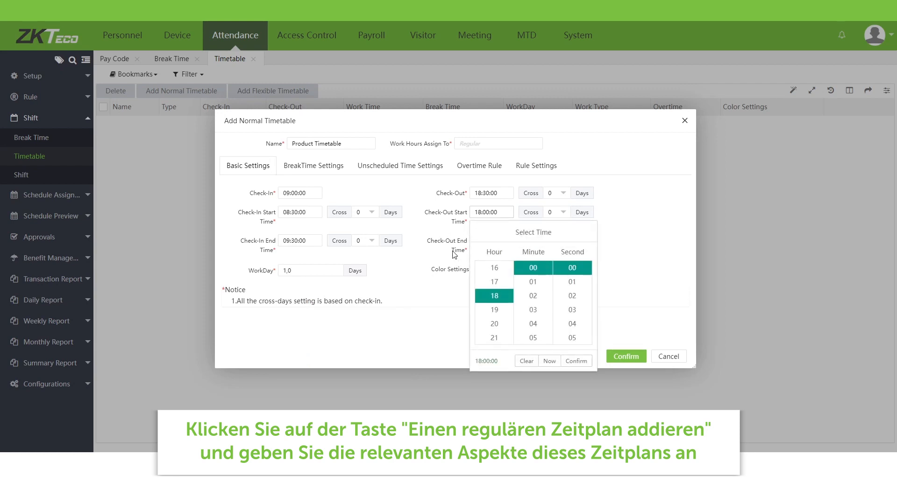
left_click(487, 242)
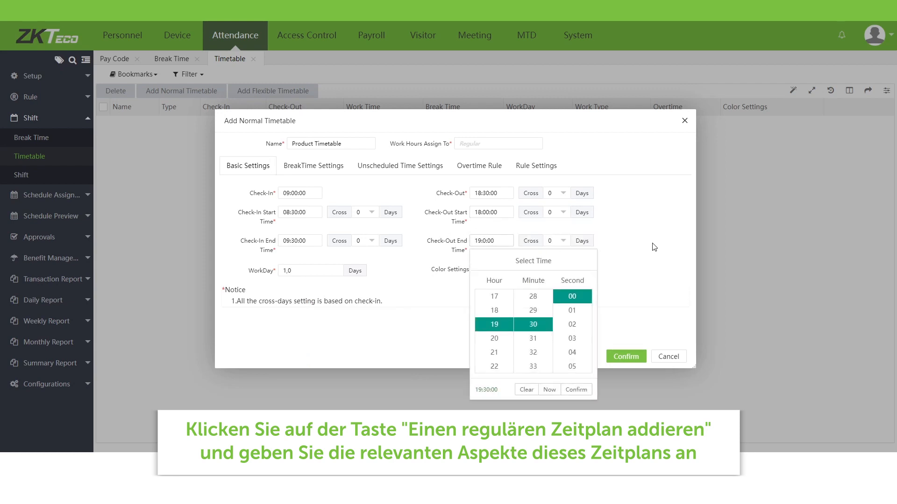
left_click(686, 236)
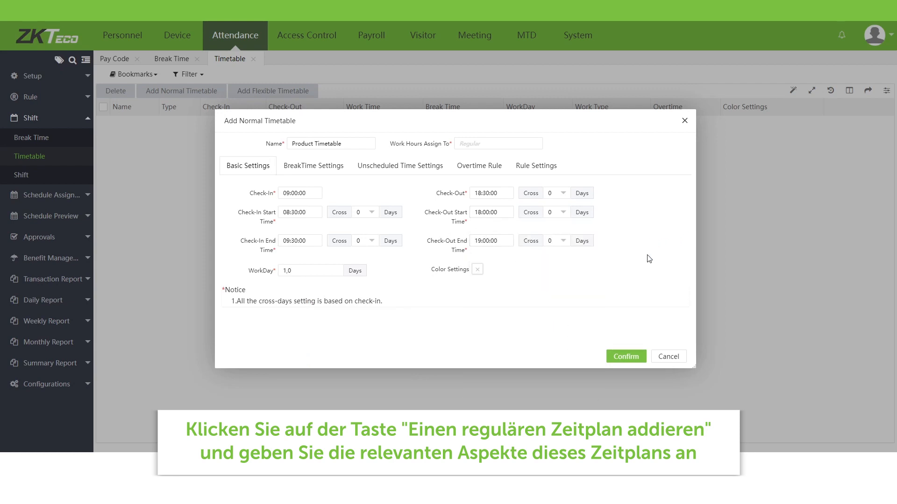
Step: Colour the timetable blue and attach the Lunch break
left_click(477, 271)
left_click(540, 334)
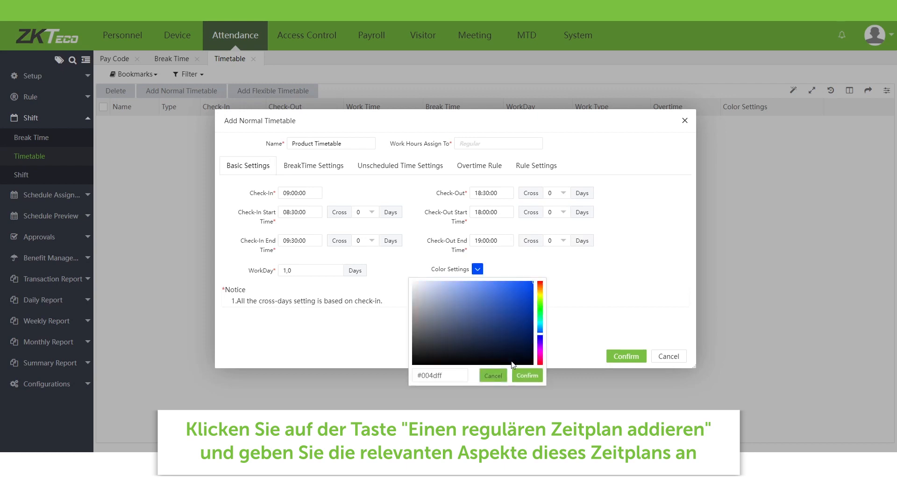
left_click(523, 375)
left_click(323, 167)
left_click(234, 213)
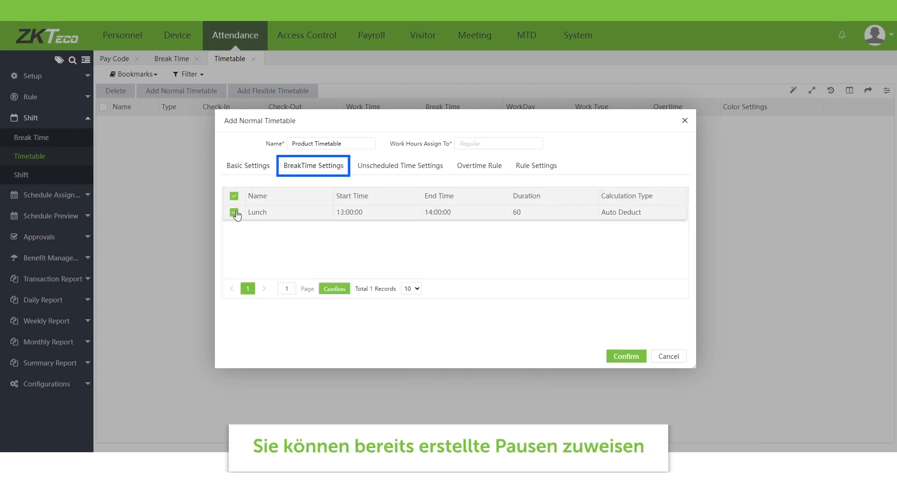
Step: Leave early-in and late-out tracking disabled in the unscheduled time settings
left_click(399, 169)
left_click(320, 196)
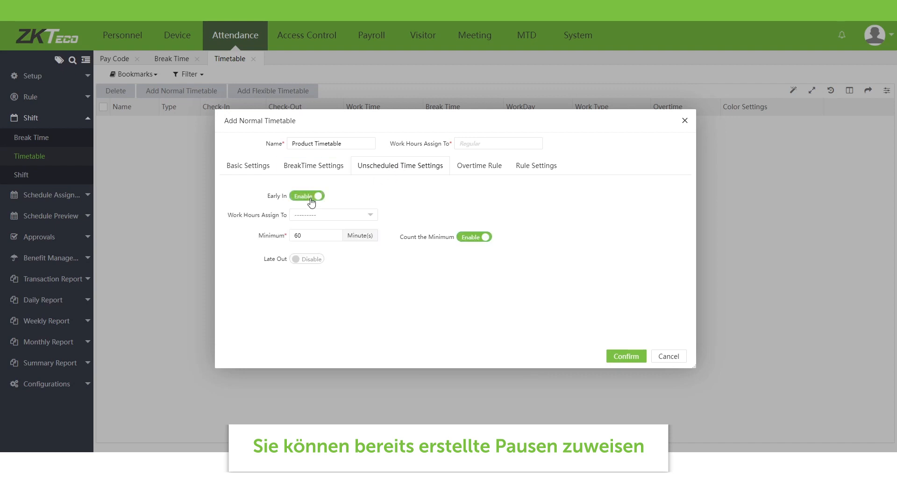
left_click(308, 260)
left_click(308, 261)
left_click(309, 198)
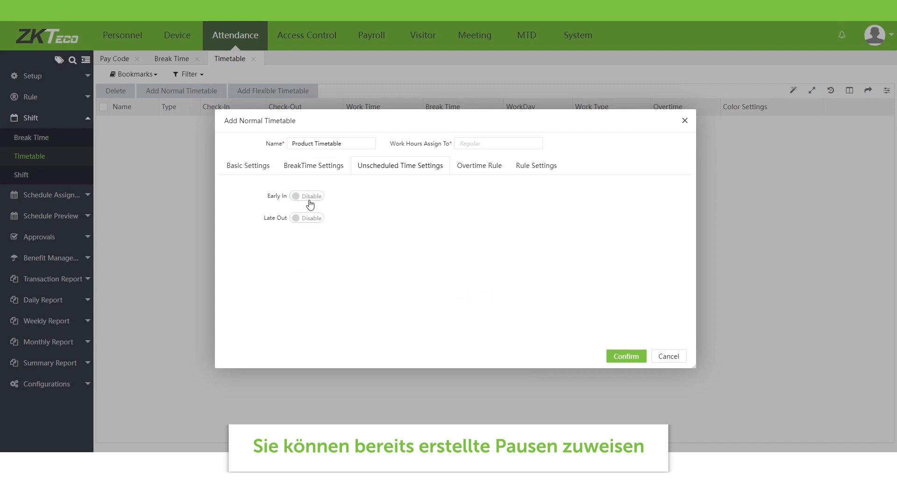
Step: Keep the overtime limit and overtime calculation off, then save Product Timetable
left_click(481, 177)
left_click(316, 198)
left_click(308, 219)
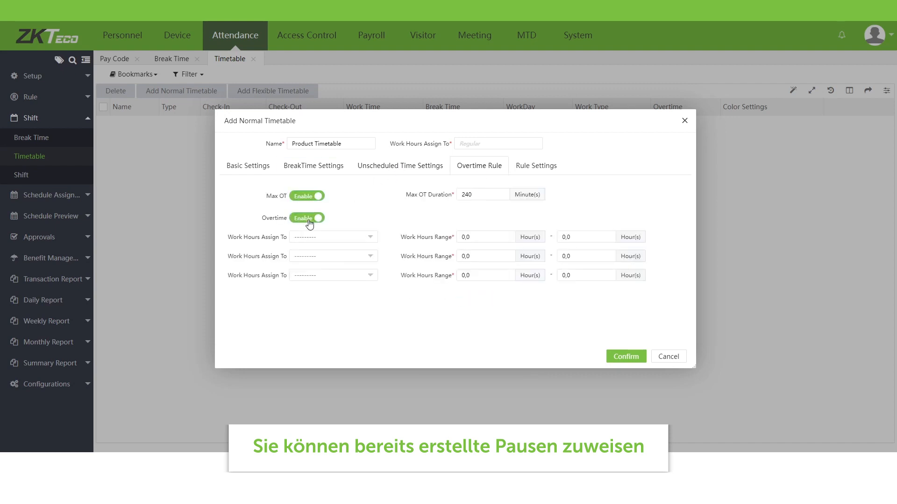
left_click(308, 218)
left_click(309, 197)
left_click(533, 168)
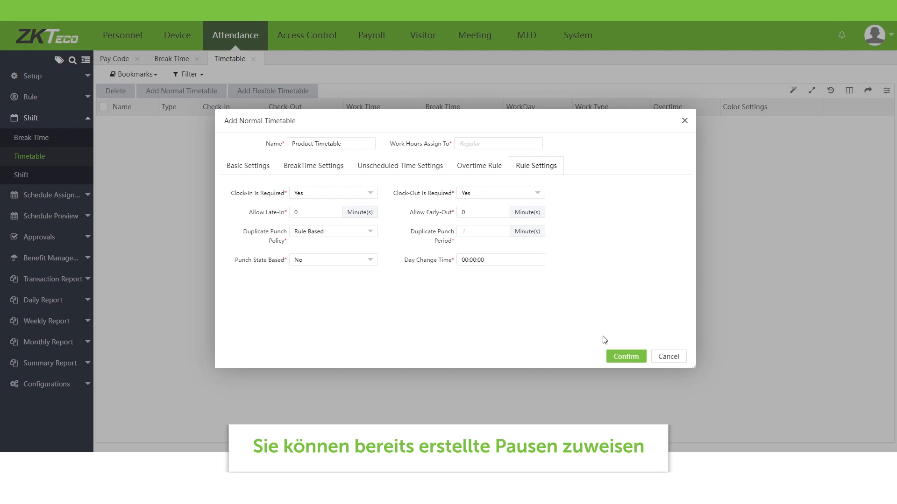
left_click(626, 356)
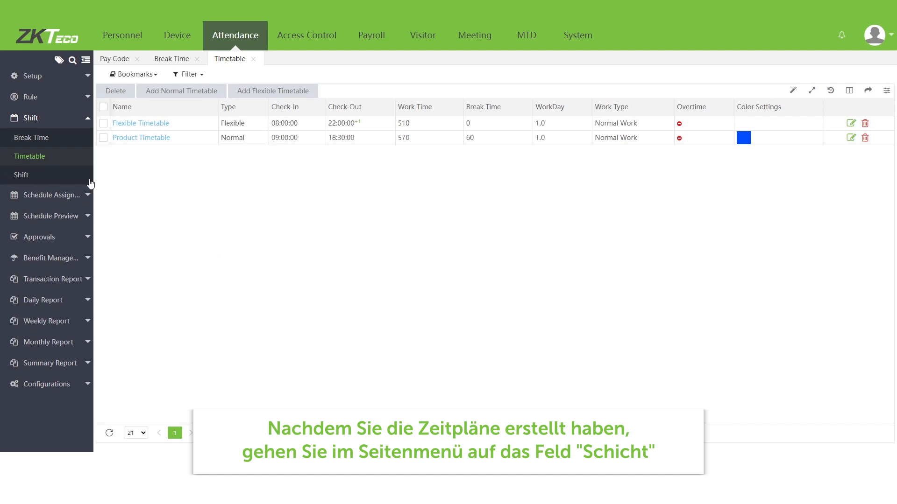
Step: Create the Regular Shift with Product Timetable on Monday–Thursday and Flexible Timetable on Friday
left_click(74, 184)
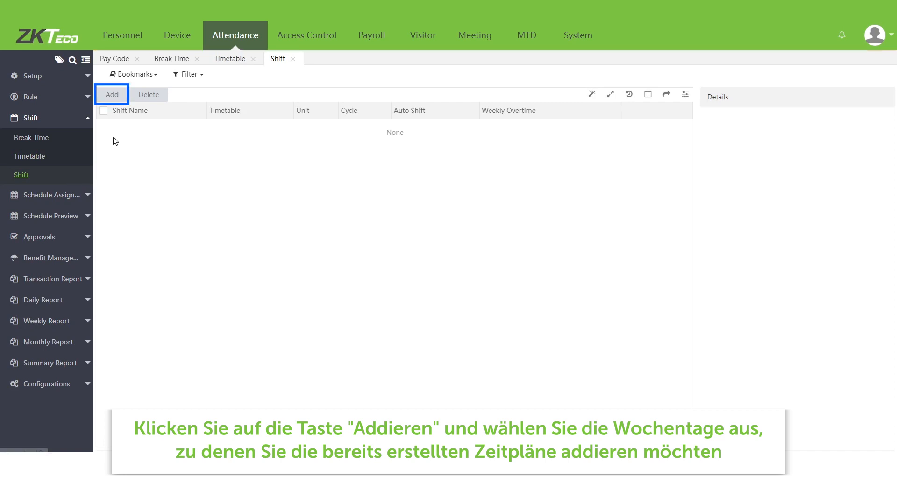
left_click(110, 96)
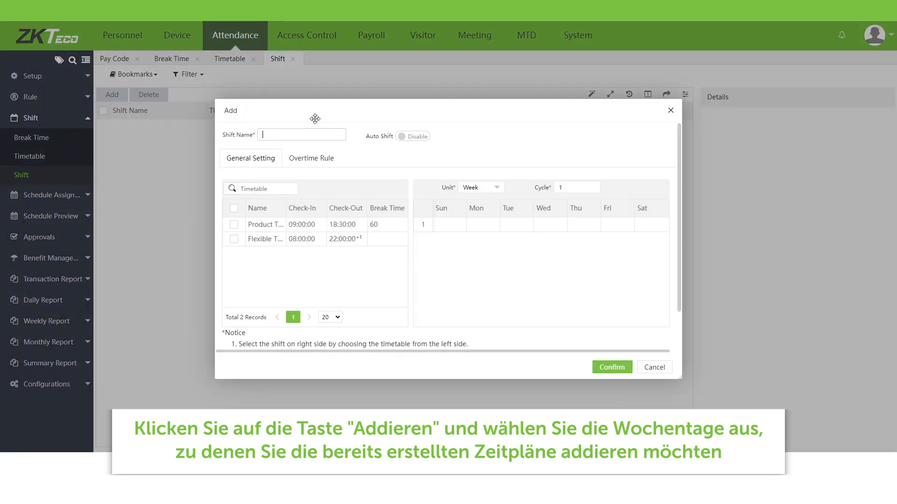
type("Regular Shift")
left_click(260, 225)
left_click(495, 226)
left_click(516, 225)
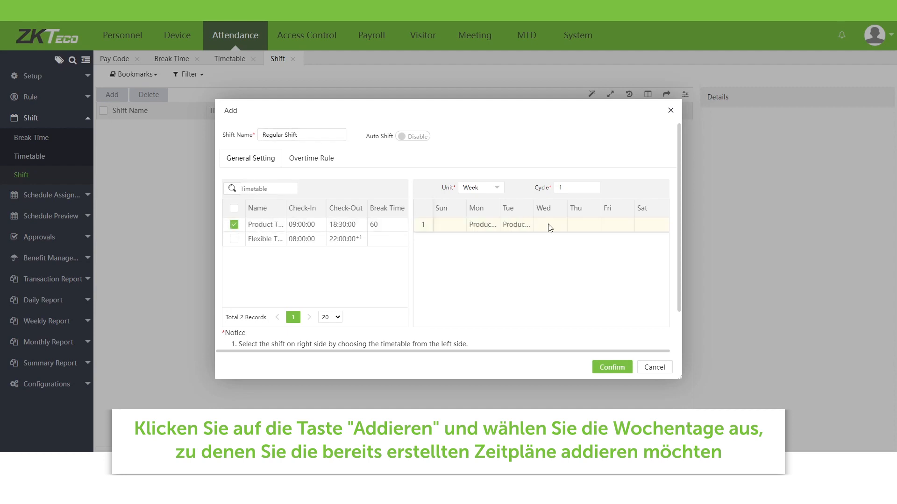
left_click(550, 228)
left_click(581, 226)
left_click(234, 224)
left_click(234, 238)
left_click(607, 225)
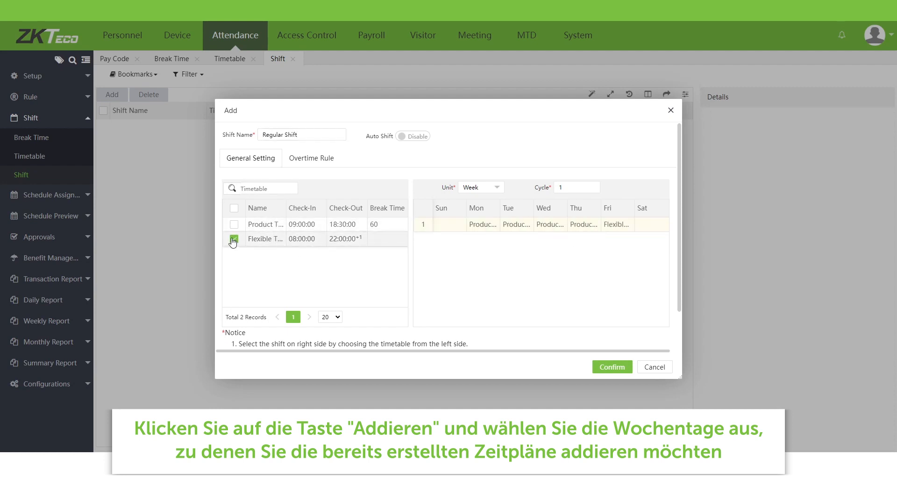
left_click(234, 239)
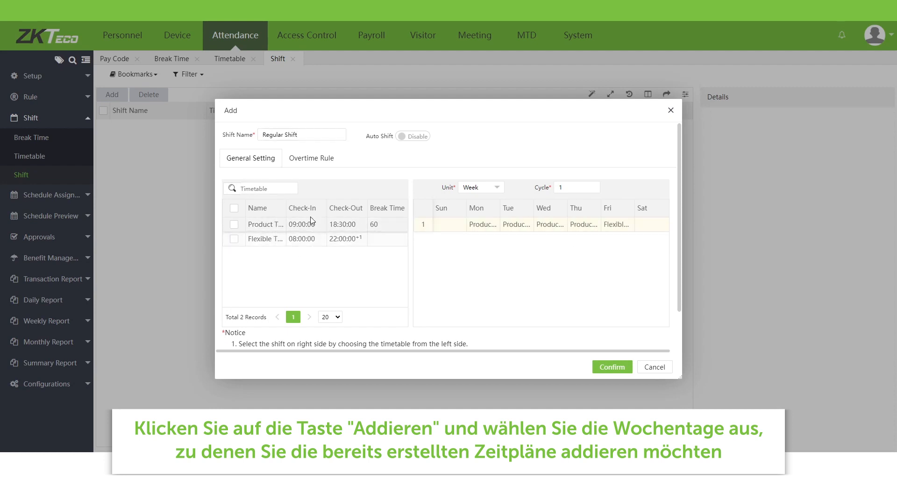
Step: Leave weekly overtime disabled and save the Regular Shift
left_click(316, 161)
left_click(278, 198)
left_click(286, 198)
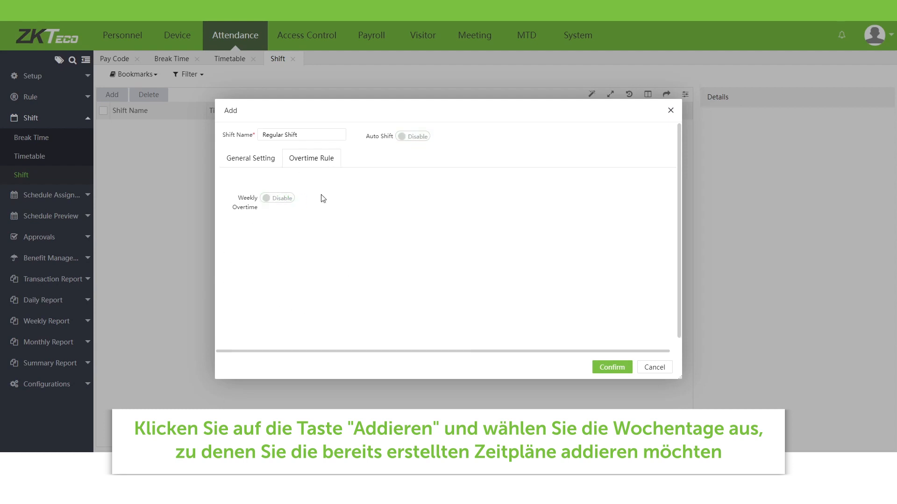
left_click(610, 367)
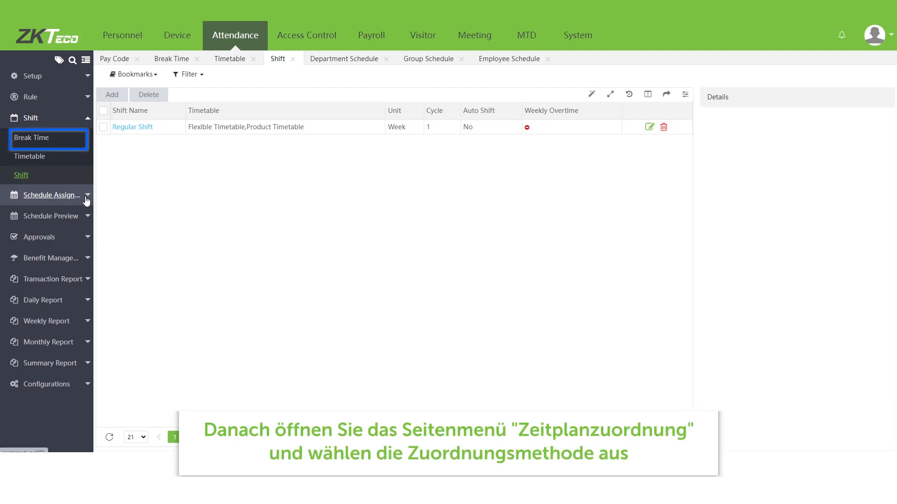
Step: Add an employee schedule for all employees, 2022-09-25 to 2022-12-30, using the Regular Shift
left_click(86, 200)
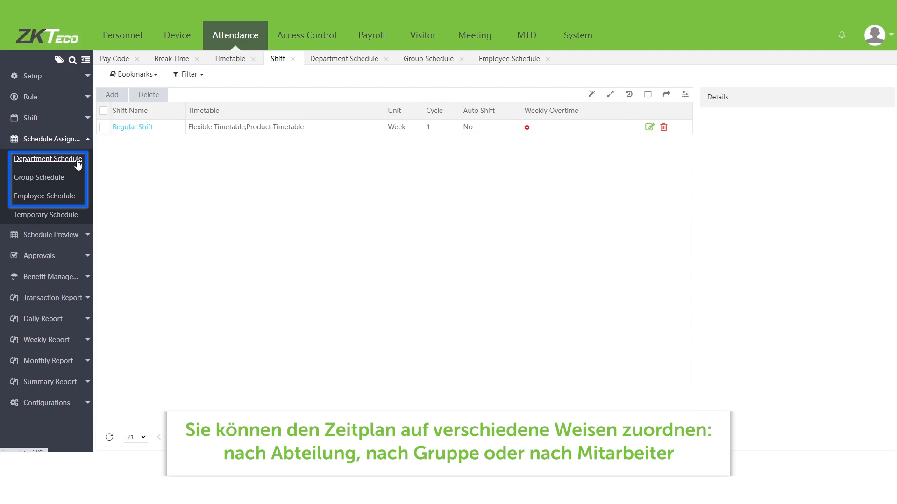
left_click(70, 196)
left_click(151, 97)
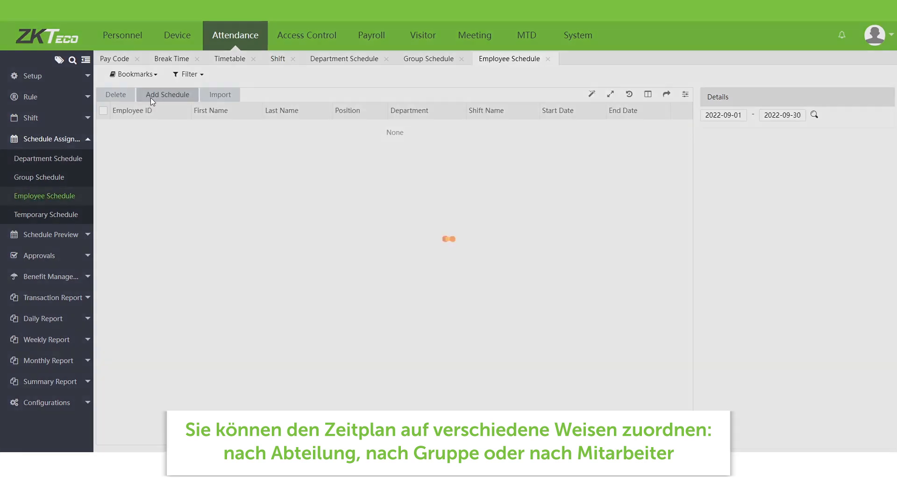
left_click(254, 138)
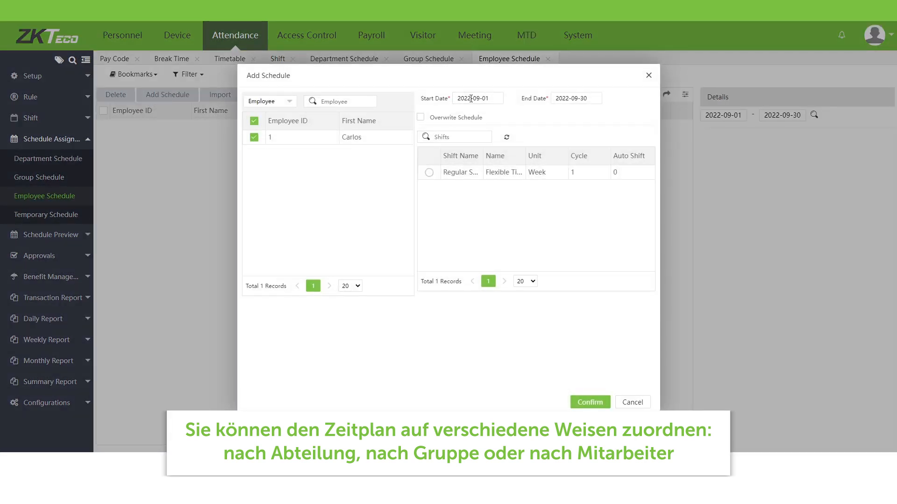
double_click(487, 98)
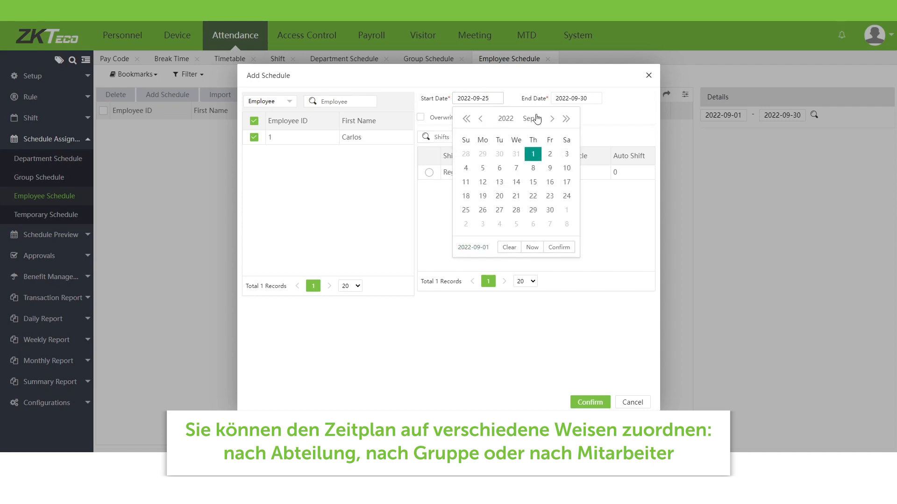
double_click(570, 98)
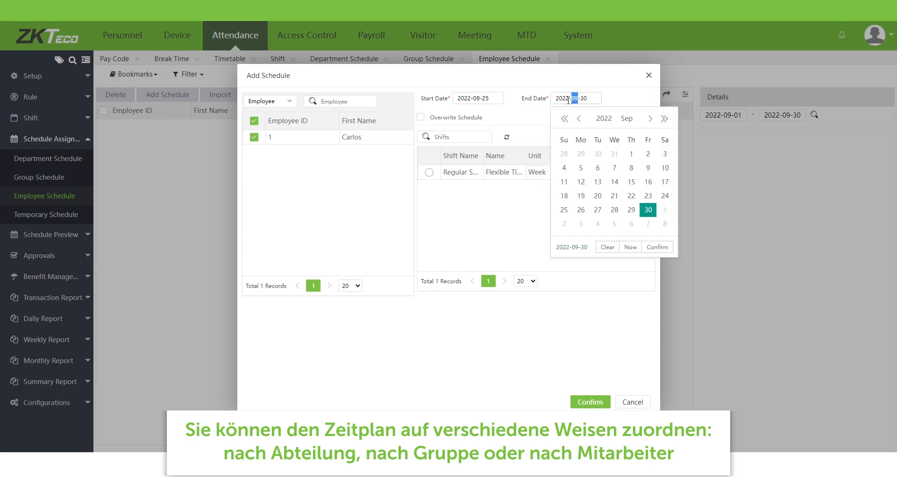
type("12")
left_click(429, 173)
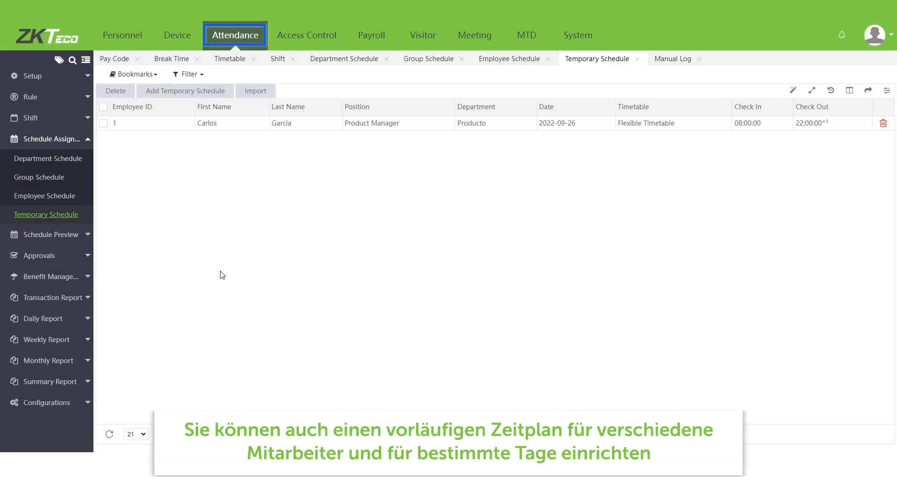
Step: Start a new manual log entry for employee 1
left_click(92, 257)
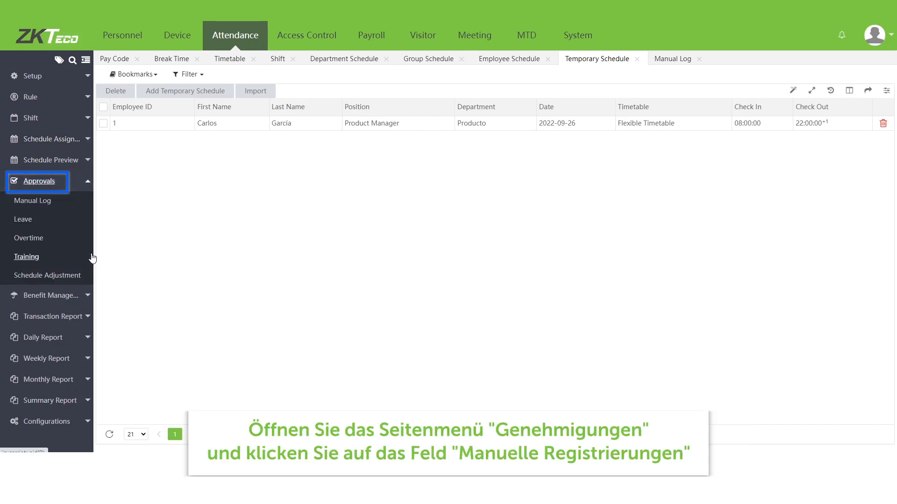
left_click(64, 201)
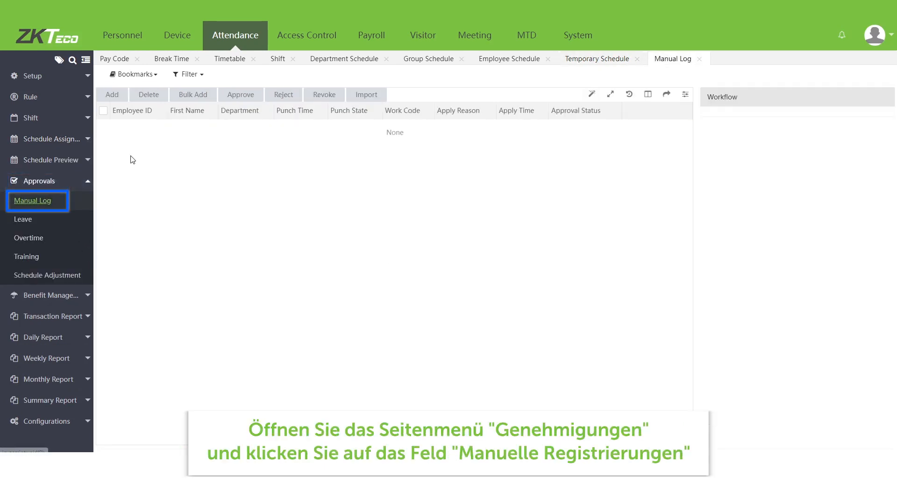
left_click(112, 95)
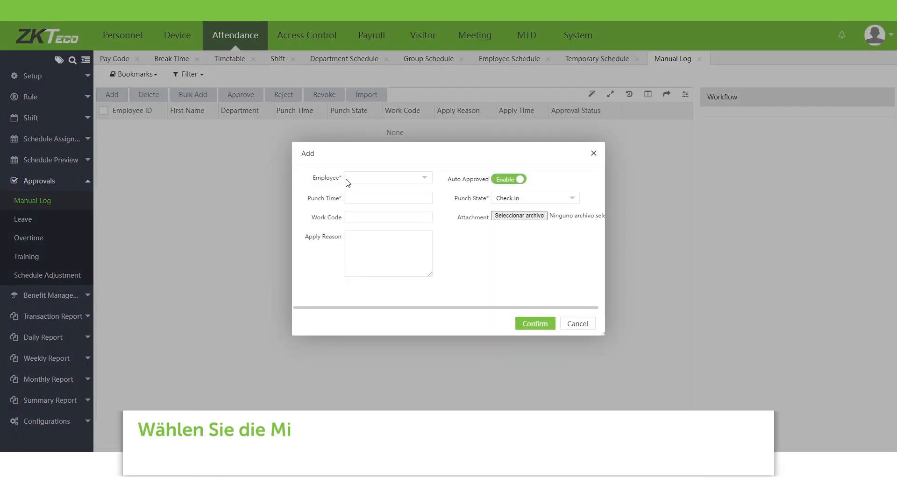
left_click(362, 178)
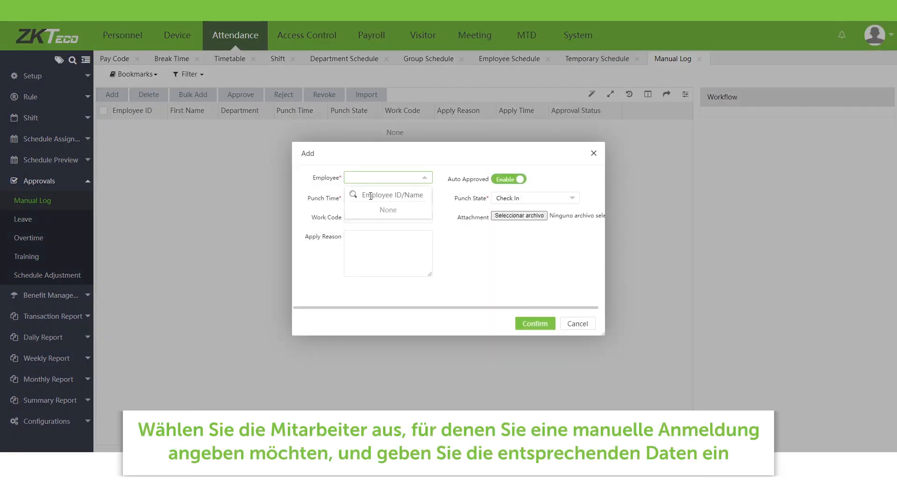
type("1")
left_click(355, 211)
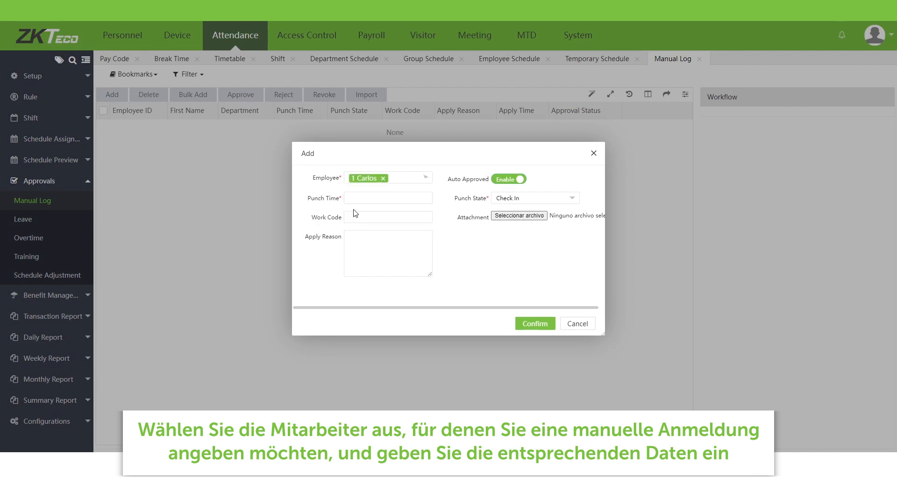
left_click(421, 198)
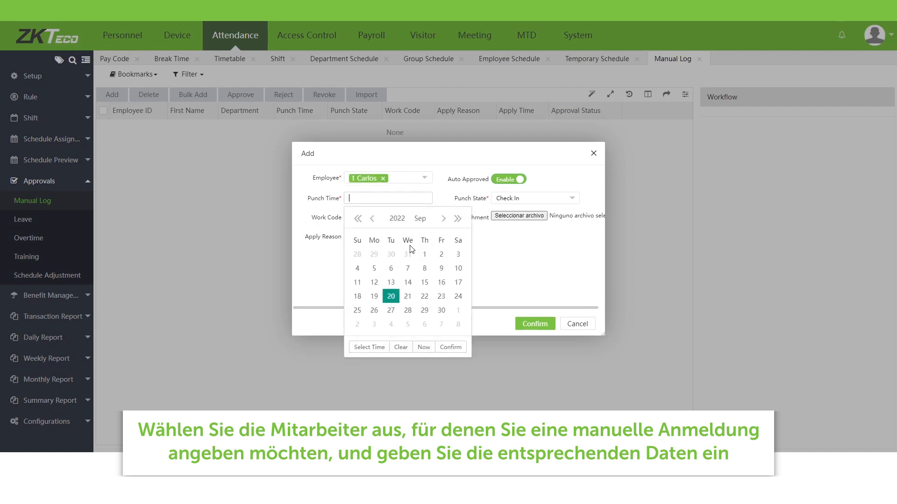
left_click(420, 348)
double_click(383, 200)
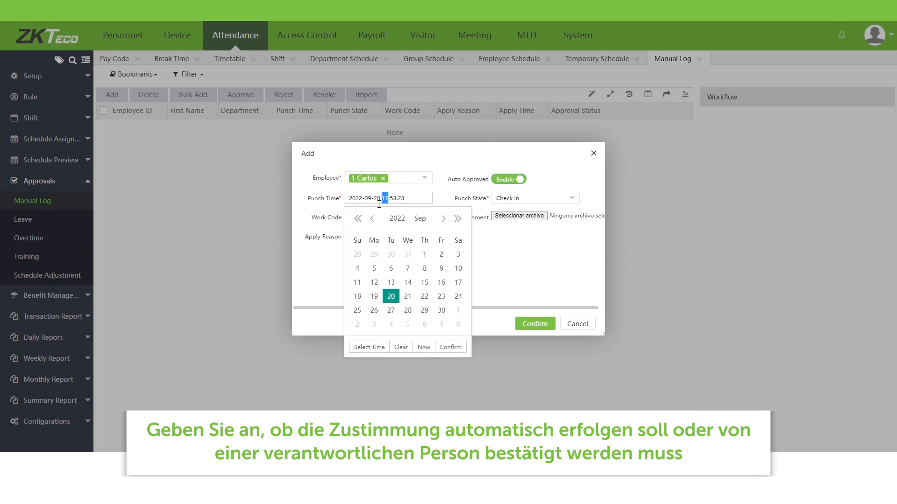
type("09")
left_click(418, 197)
left_click(508, 247)
Step: Save the entry as a Check In with auto approval on
left_click(526, 201)
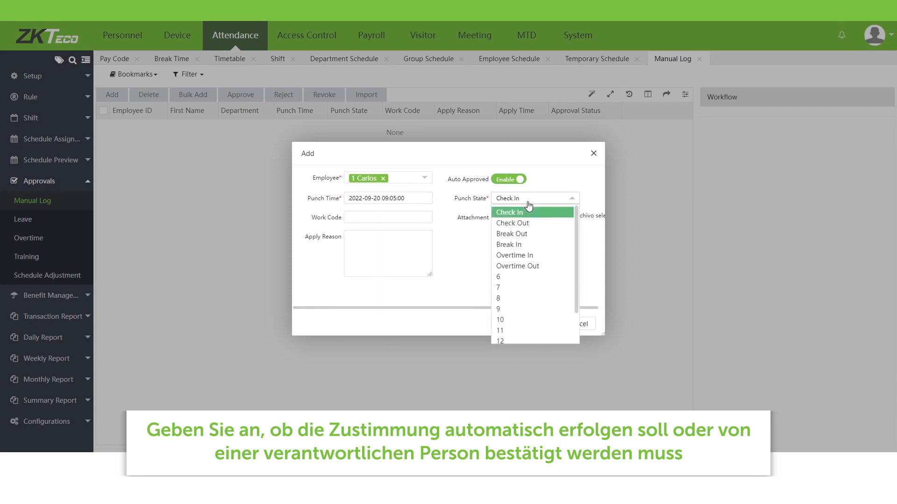
scroll(533, 308, "down", 2)
scroll(519, 270, "up", 2)
left_click(516, 214)
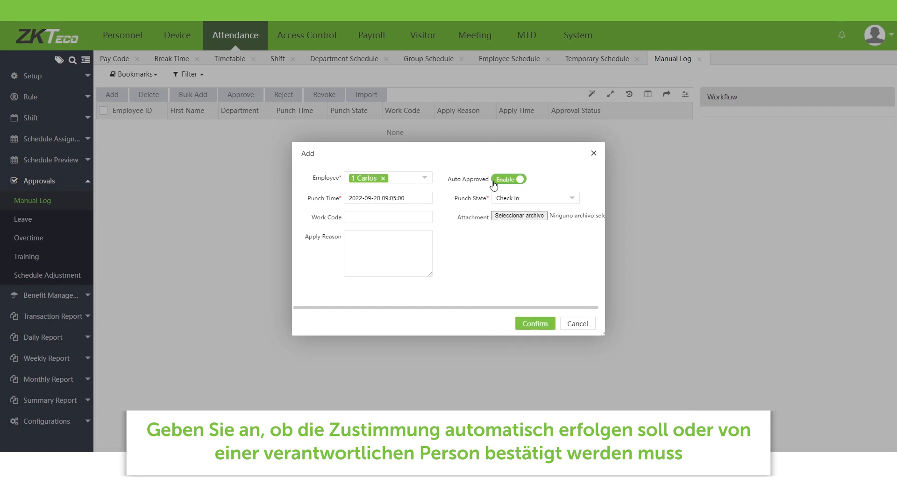
left_click(511, 181)
left_click(512, 183)
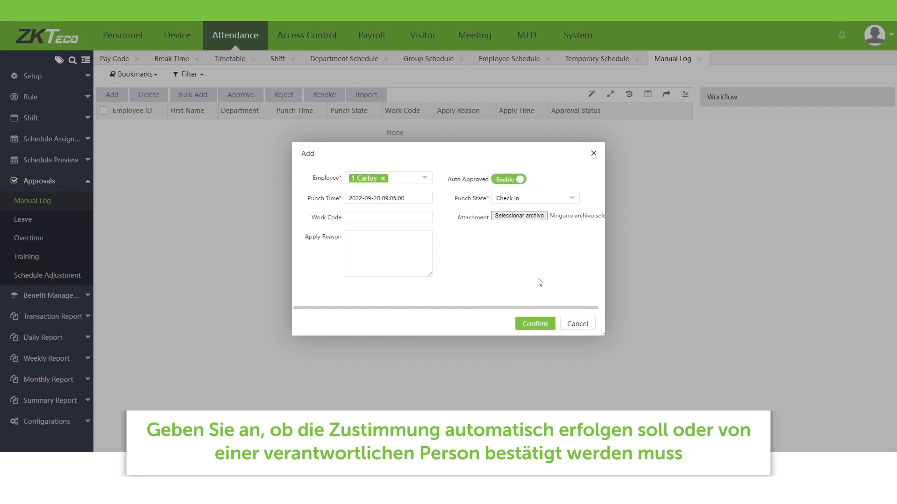
left_click(539, 325)
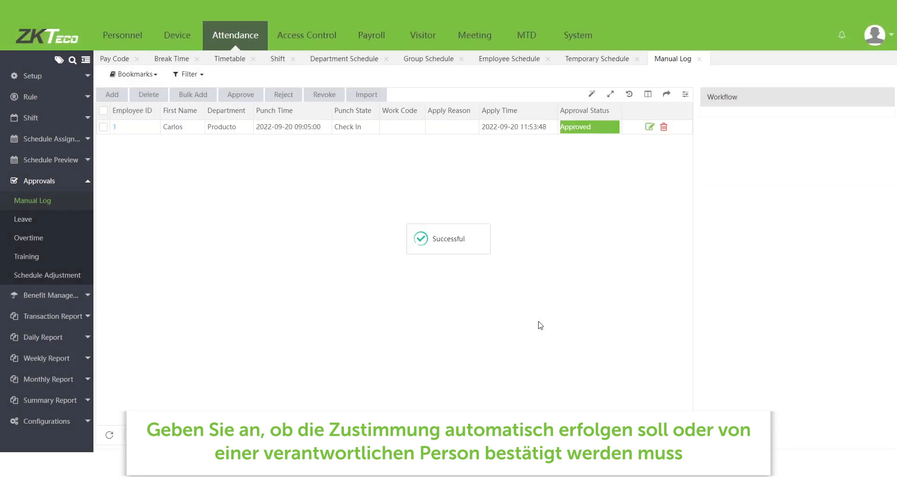